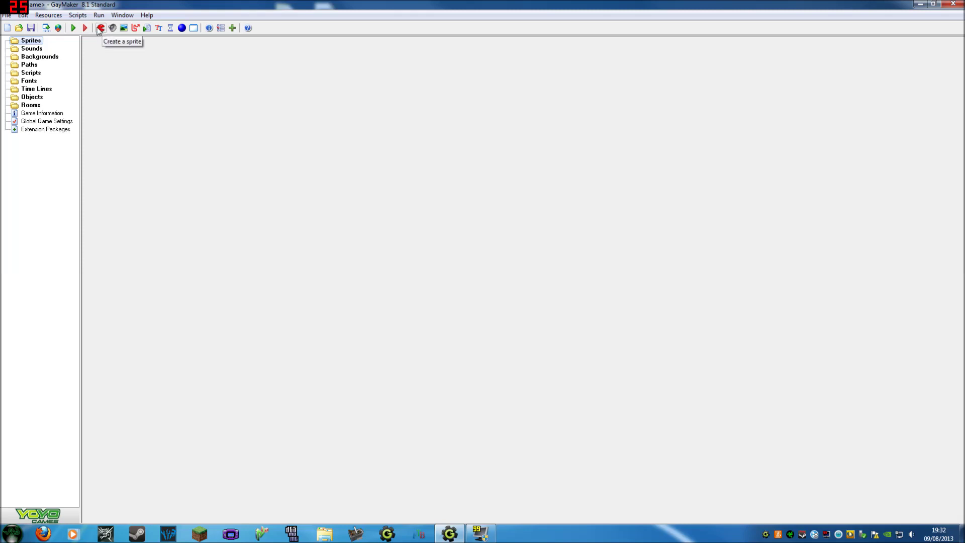
# - Add a new sprite to the project and move its properties window aside
pyautogui.rightClick(32, 41)
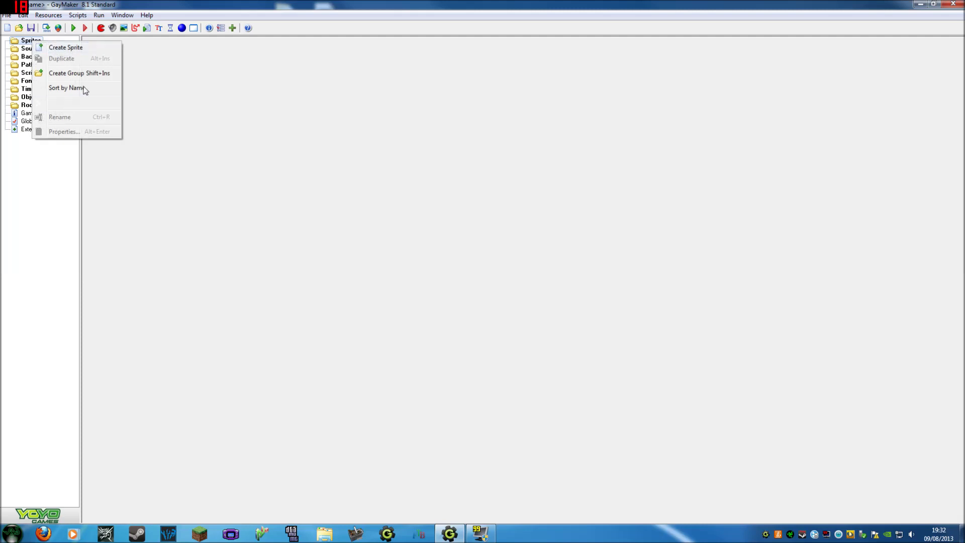
pyautogui.click(138, 60)
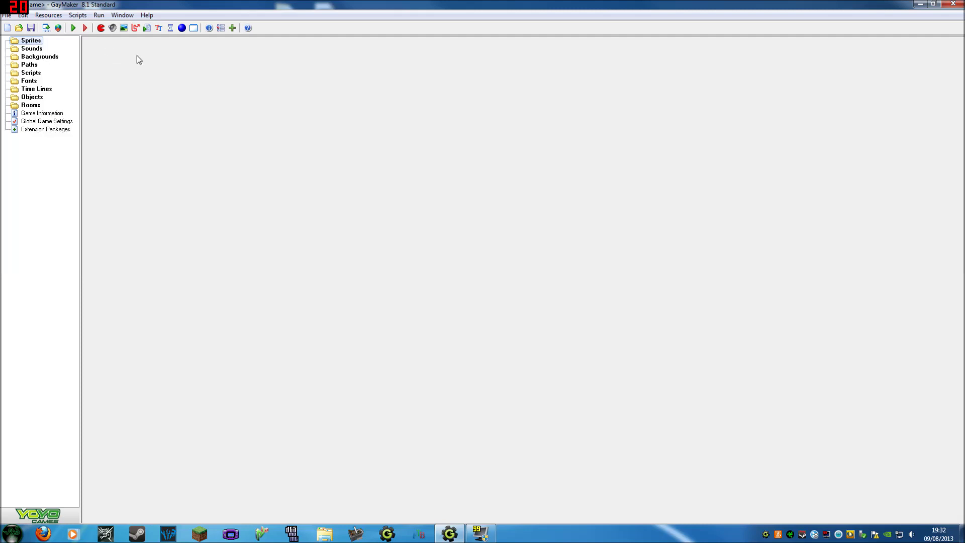
pyautogui.click(101, 29)
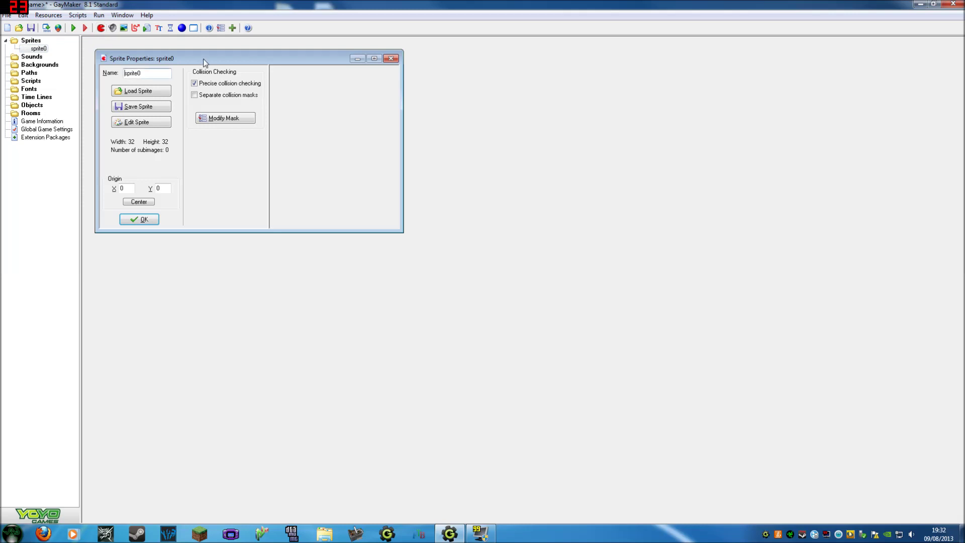
pyautogui.moveTo(203, 58); pyautogui.dragTo(377, 116)
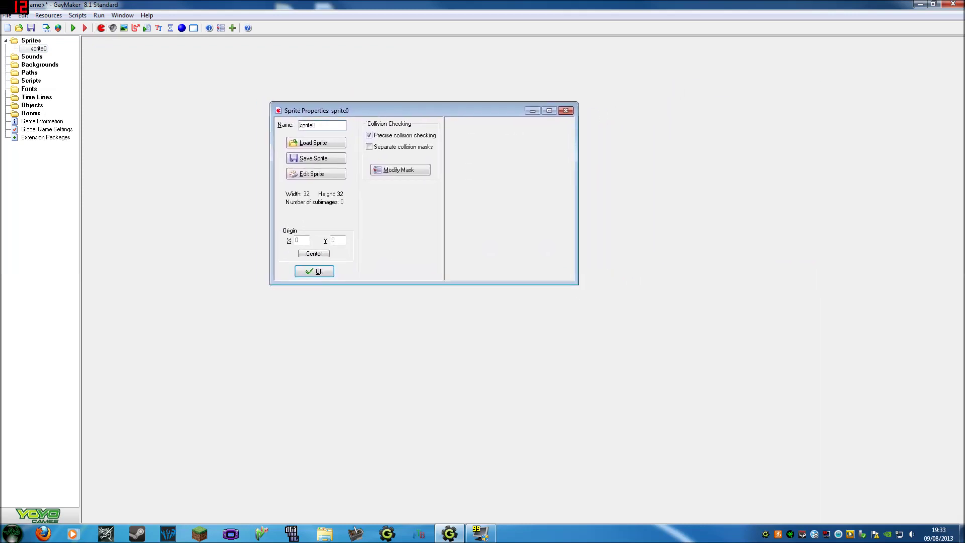
# - Replace the default sprite name with spr_wall
pyautogui.doubleClick(315, 125)
pyautogui.moveTo(316, 124); pyautogui.dragTo(307, 126)
pyautogui.press('BackSpace')
pyautogui.write('spr_sndv')
pyautogui.press('BackSpace')
pyautogui.press('BackSpace')
pyautogui.press('BackSpace')
pyautogui.press('BackSpace')
pyautogui.write('w')
# - Open spr_wall's Sprite Editor and create a new blank 32 x 32 image
pyautogui.click(312, 174)
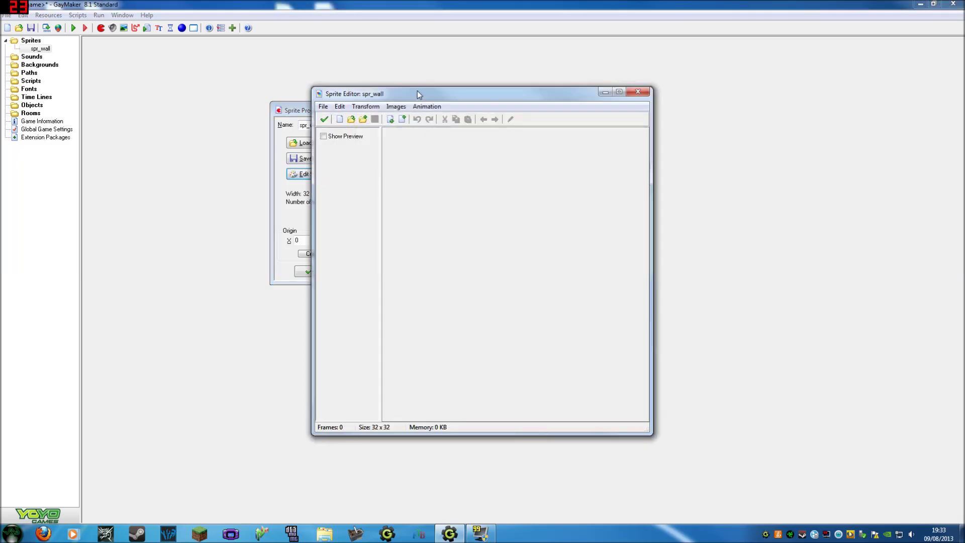
pyautogui.moveTo(417, 91); pyautogui.dragTo(372, 103)
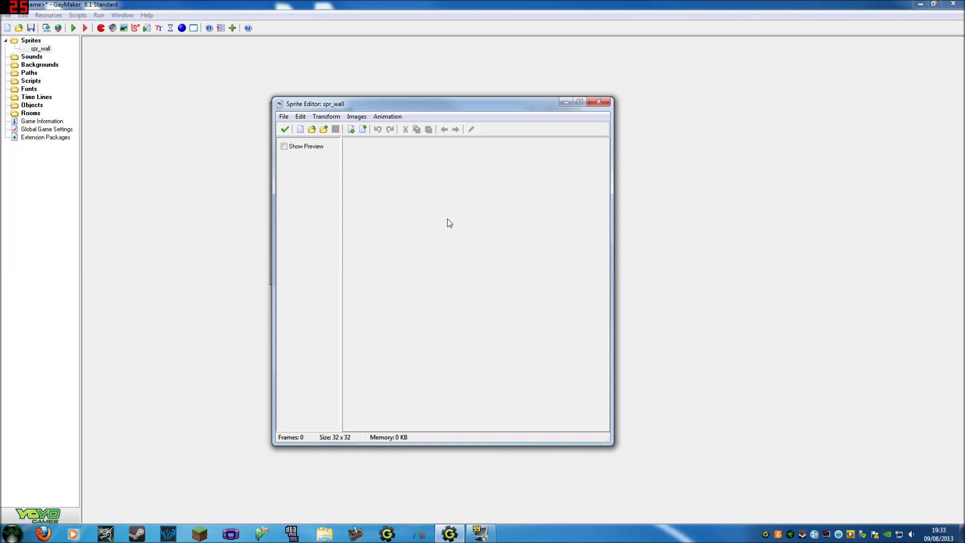
pyautogui.click(299, 129)
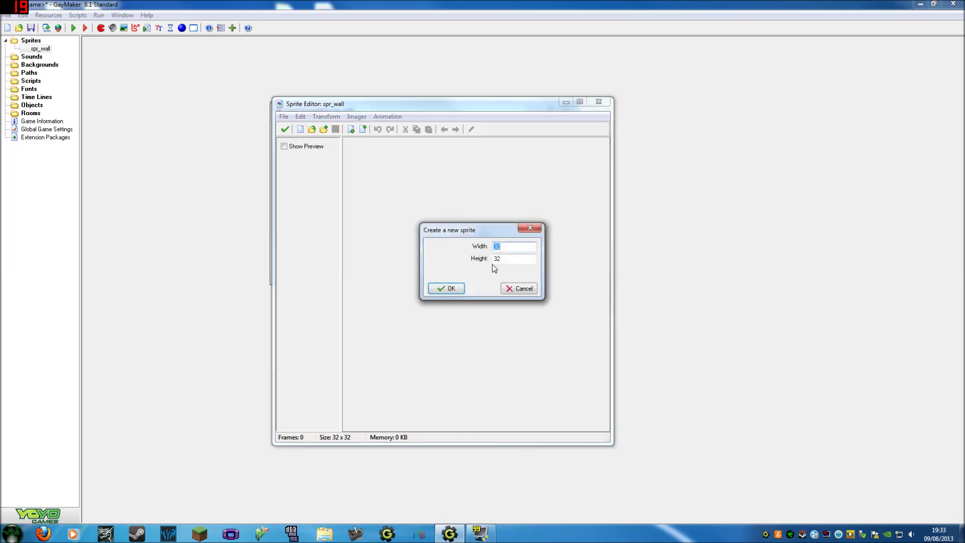
pyautogui.press('Tab')
pyautogui.write('32')
pyautogui.click(445, 288)
# - Open the blank image for painting and try a dark blue flood fill, then undo it
pyautogui.doubleClick(373, 157)
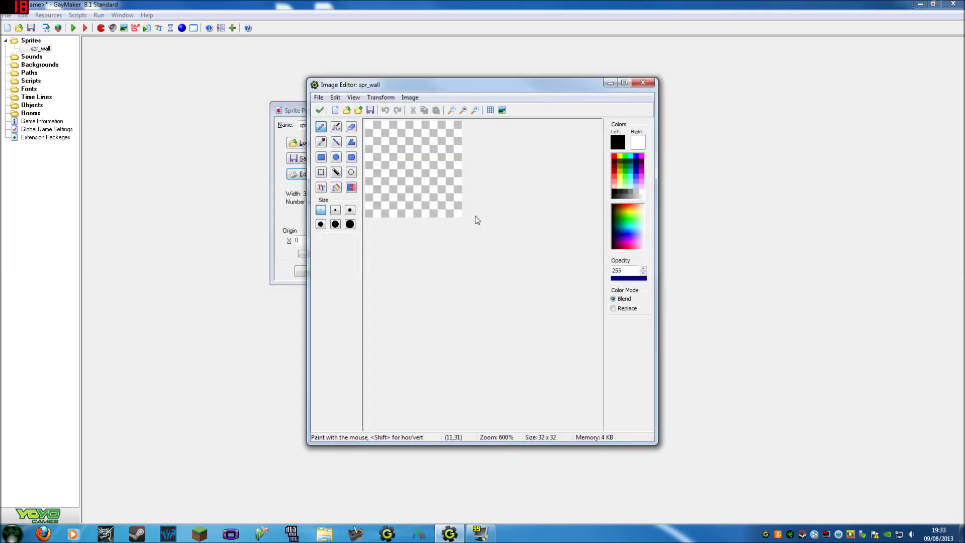
pyautogui.scroll(1, 476, 215)
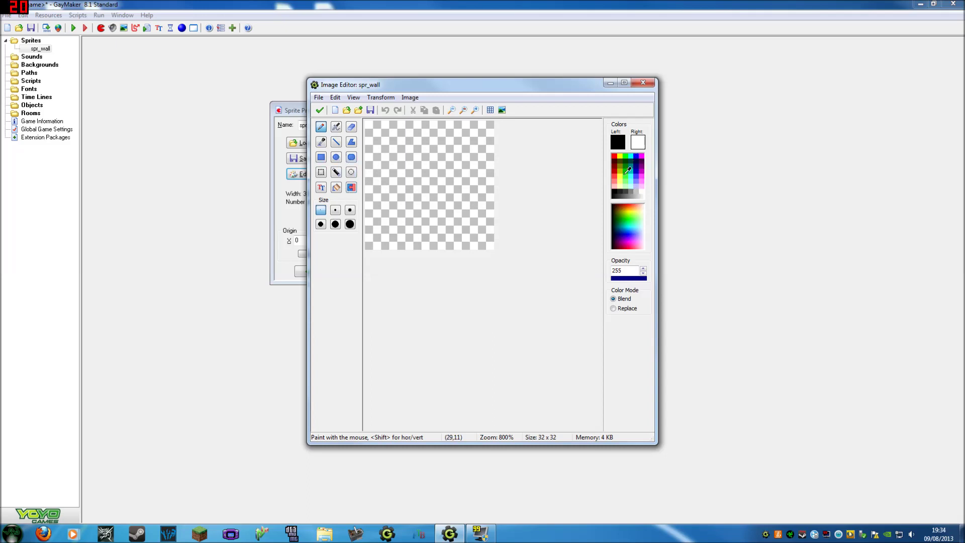
pyautogui.click(336, 188)
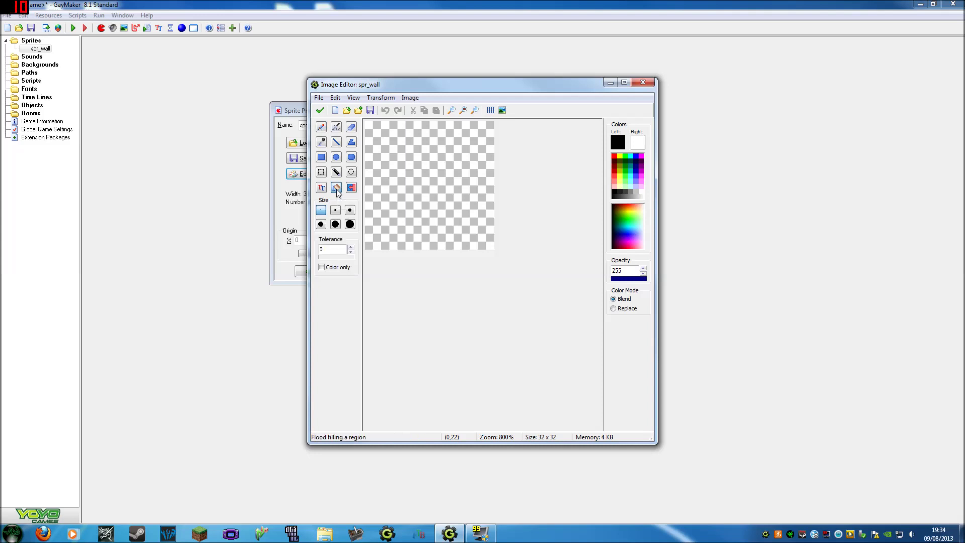
pyautogui.click(635, 163)
pyautogui.click(481, 175)
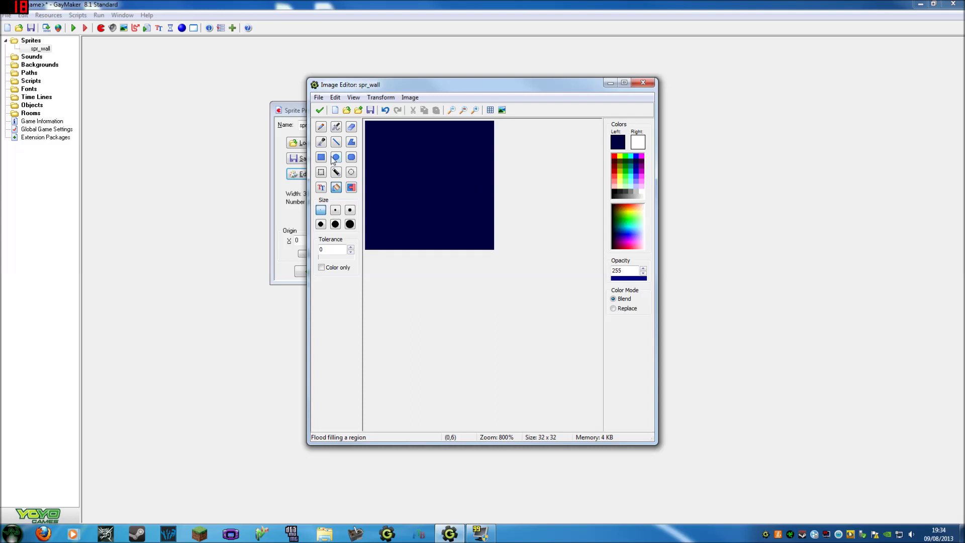
pyautogui.press('ctrl')
pyautogui.hotkey('ctrl', 'z')
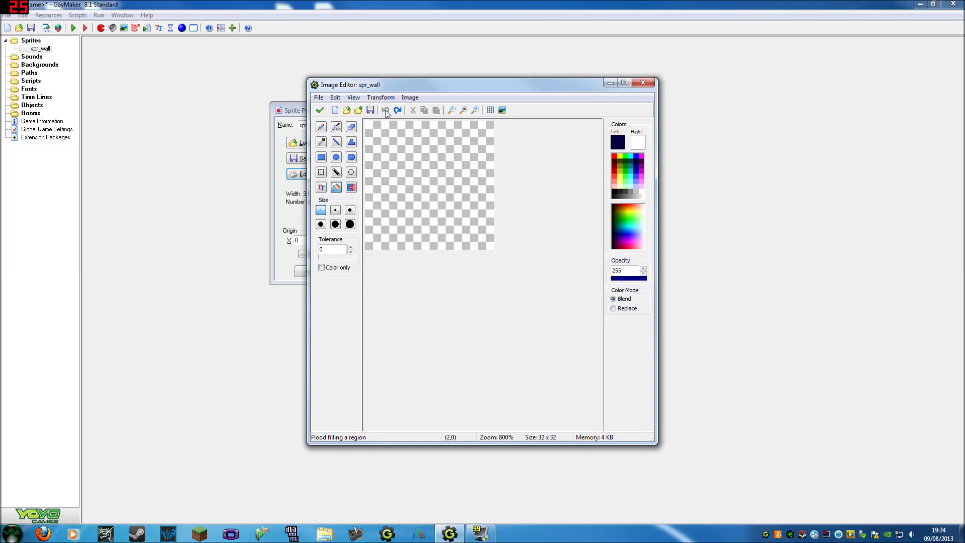
# - Set dark navy as the second colour, flood fill the whole canvas navy, and accept
pyautogui.click(352, 157)
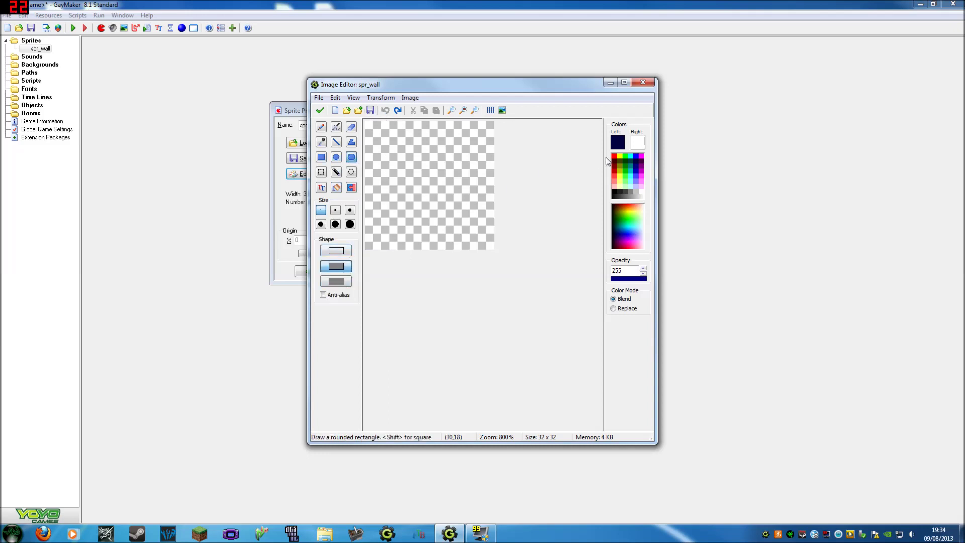
pyautogui.rightClick(637, 161)
pyautogui.click(614, 191)
pyautogui.moveTo(366, 122); pyautogui.dragTo(493, 250)
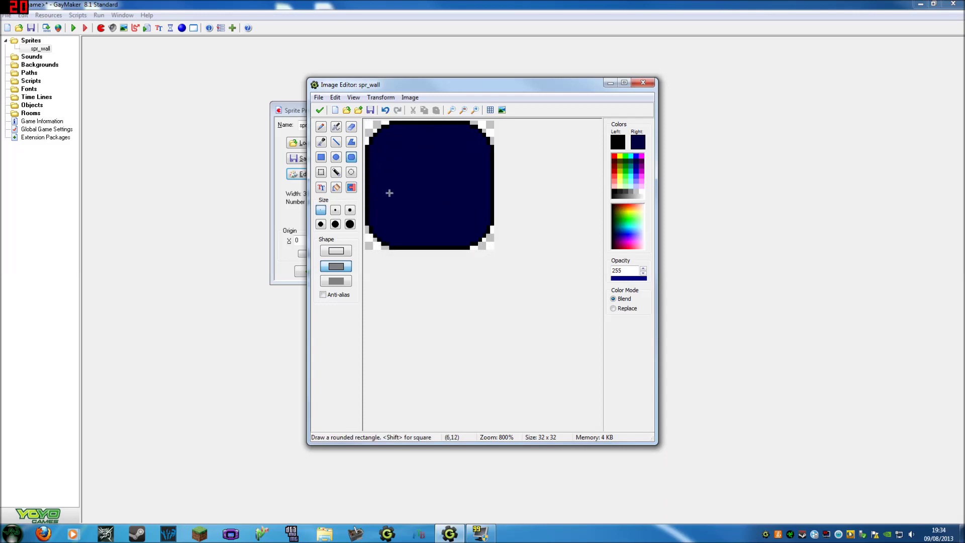
pyautogui.hotkey('ctrl', 'z')
pyautogui.click(336, 187)
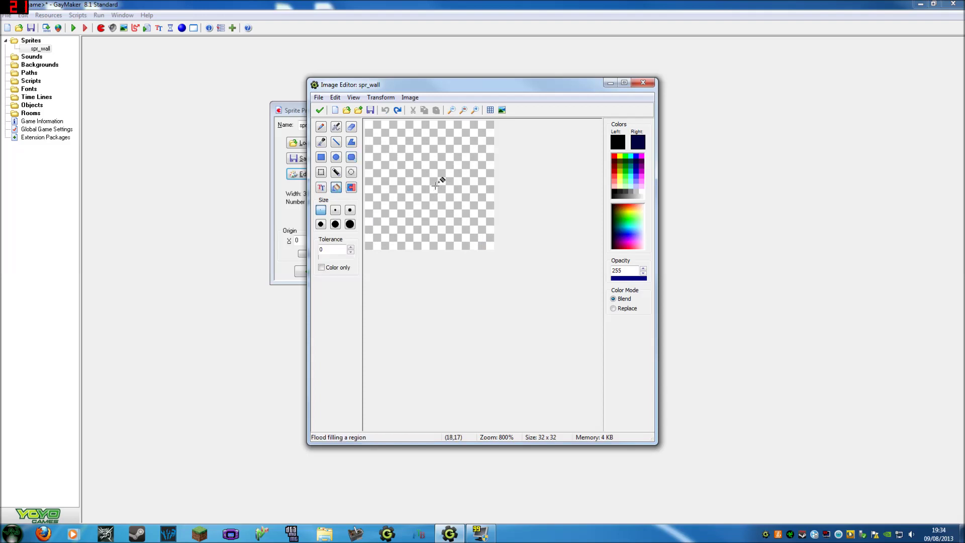
pyautogui.rightClick(433, 169)
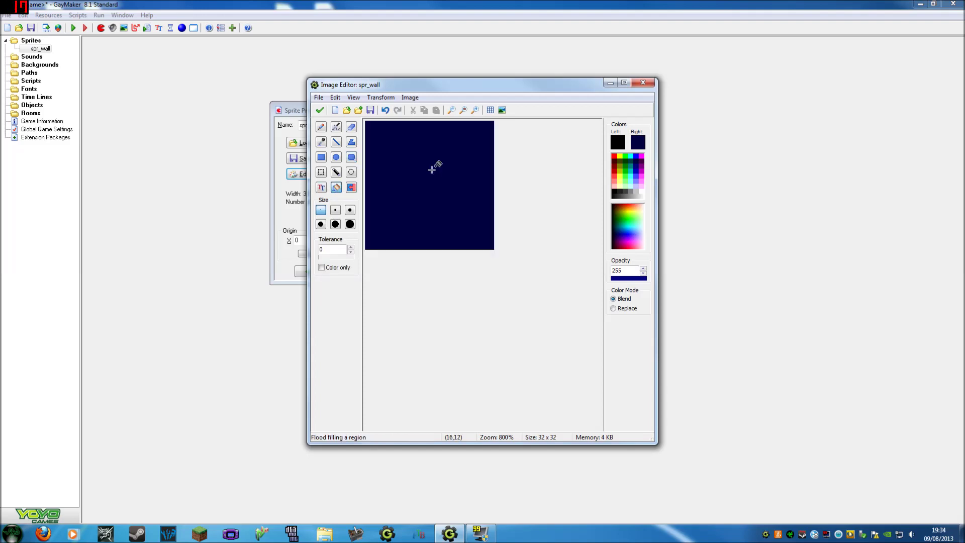
pyautogui.click(320, 110)
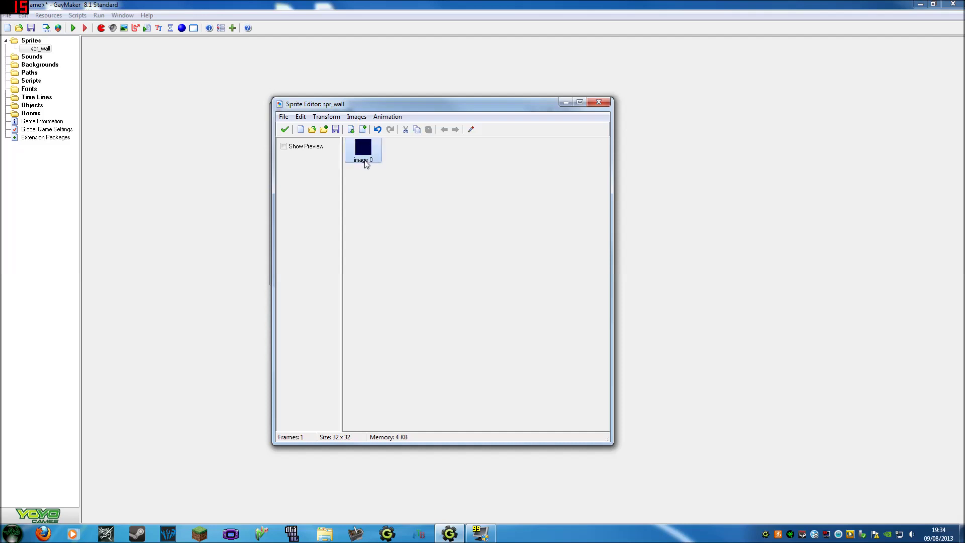
# - Turn on Show Preview for spr_wall's navy frame in the Sprite Editor
pyautogui.click(285, 146)
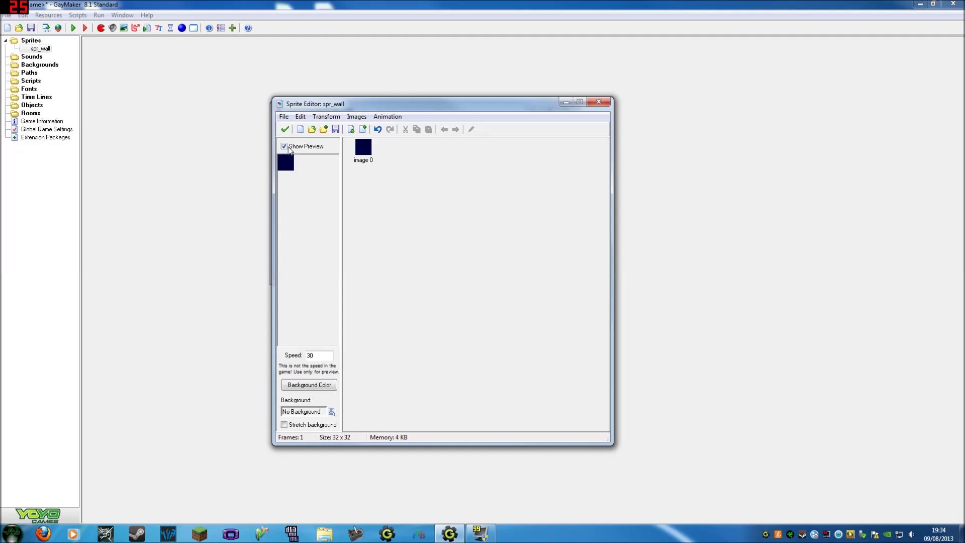
pyautogui.click(284, 146)
pyautogui.click(284, 147)
pyautogui.click(316, 356)
# - Try the Buttonize effect's thickness without applying it, then store the plain navy image in spr_wall
pyautogui.click(284, 146)
pyautogui.doubleClick(363, 147)
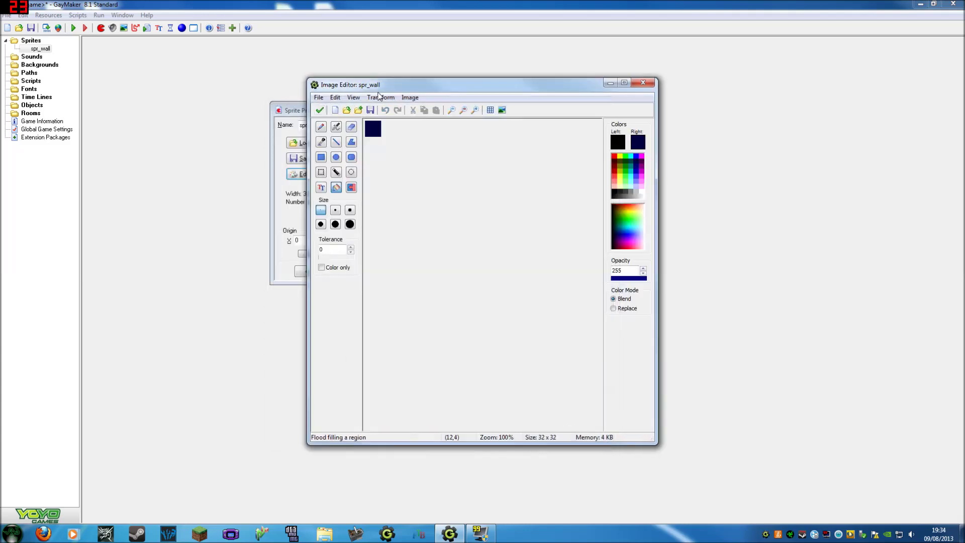
pyautogui.click(409, 97)
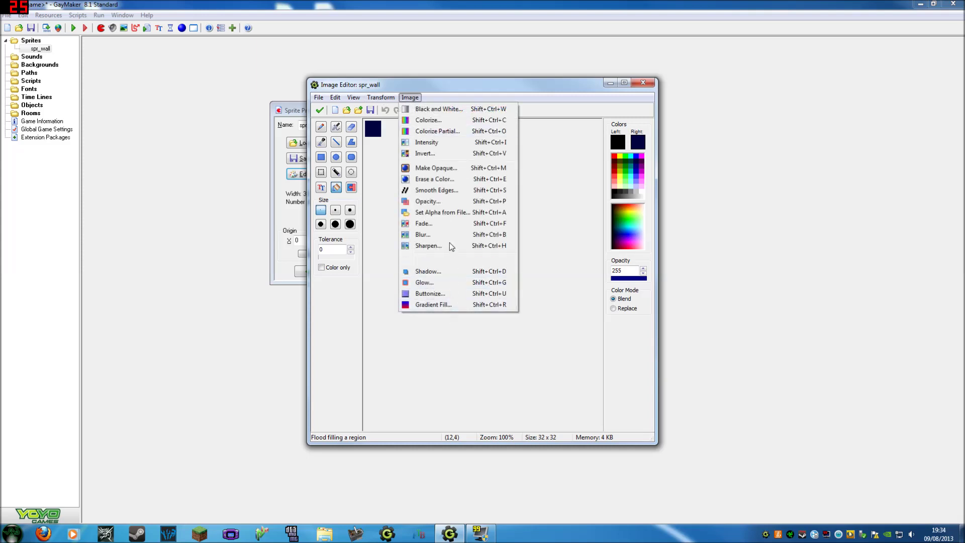
pyautogui.click(440, 293)
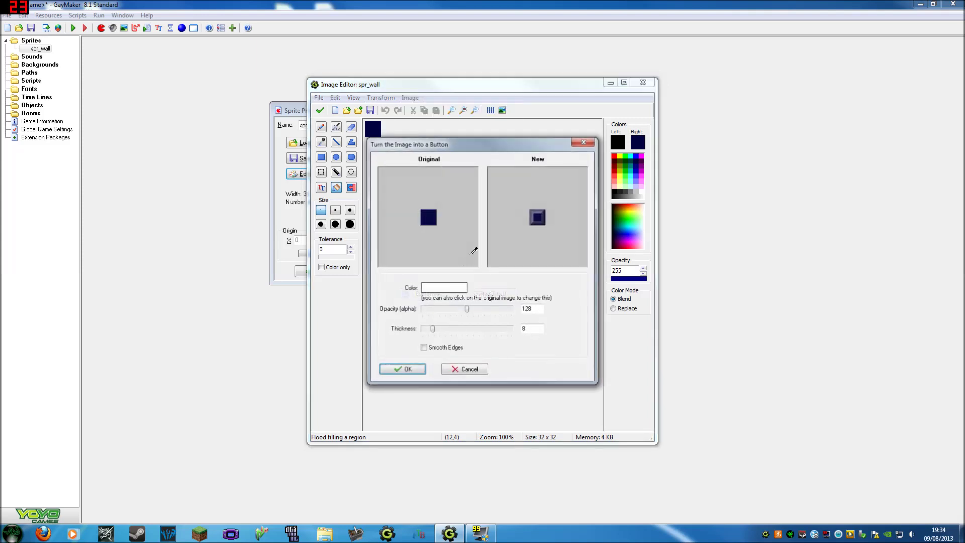
pyautogui.moveTo(438, 331); pyautogui.dragTo(426, 332)
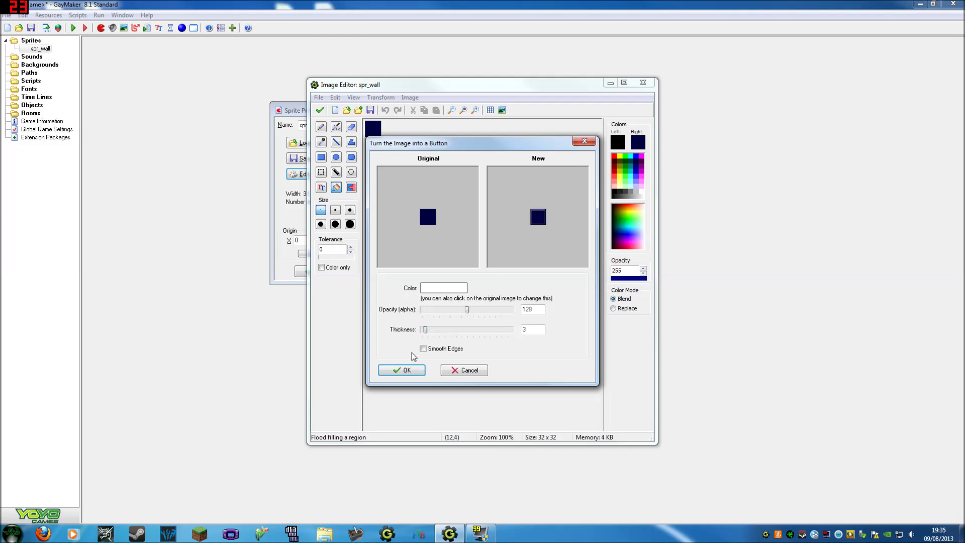
pyautogui.click(585, 141)
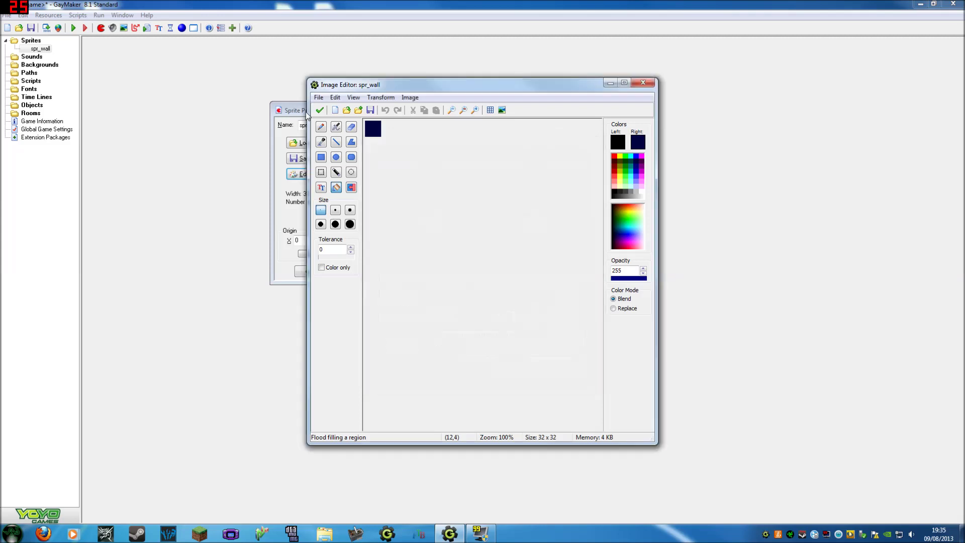
pyautogui.click(320, 110)
pyautogui.click(284, 131)
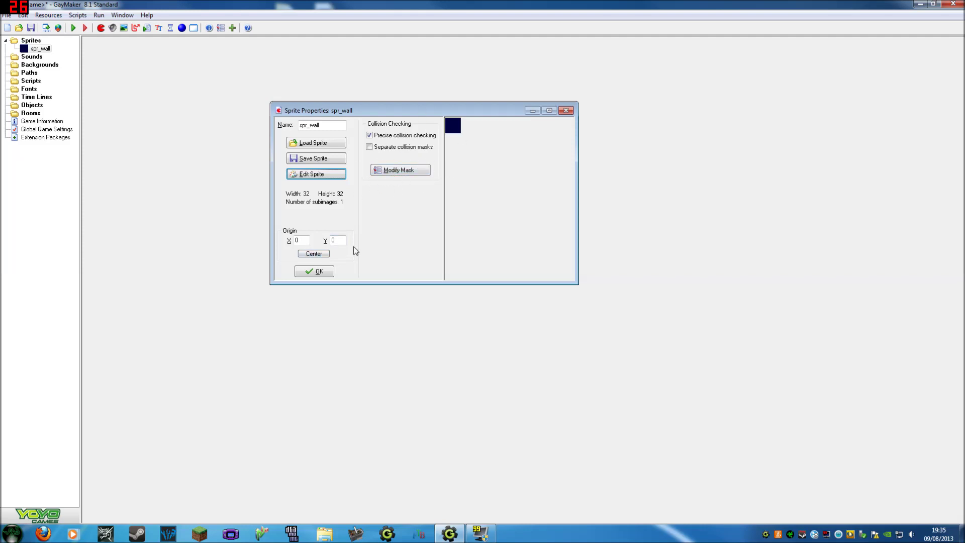
# - Close spr_wall's properties, add a sprite named spr_char, and open its Sprite Editor
pyautogui.click(314, 272)
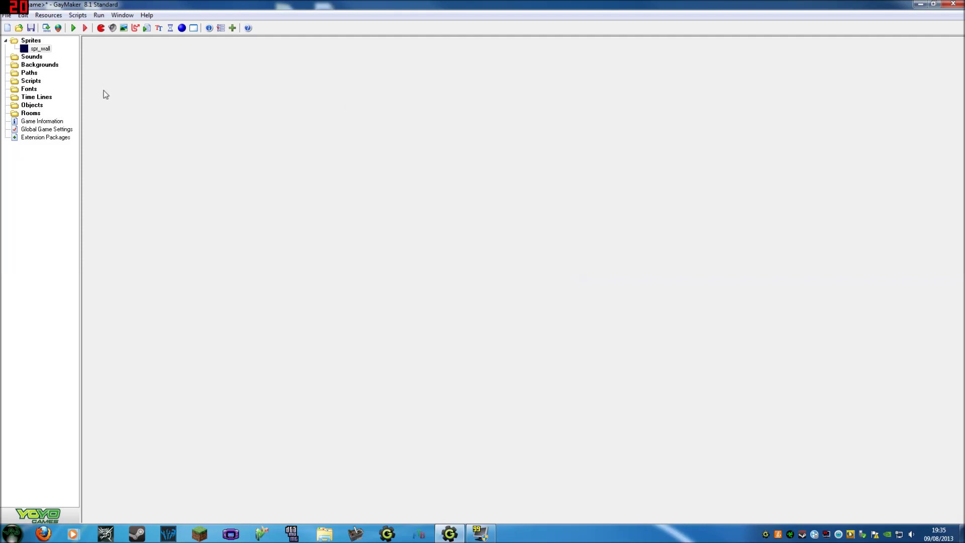
pyautogui.doubleClick(15, 44)
pyautogui.doubleClick(15, 45)
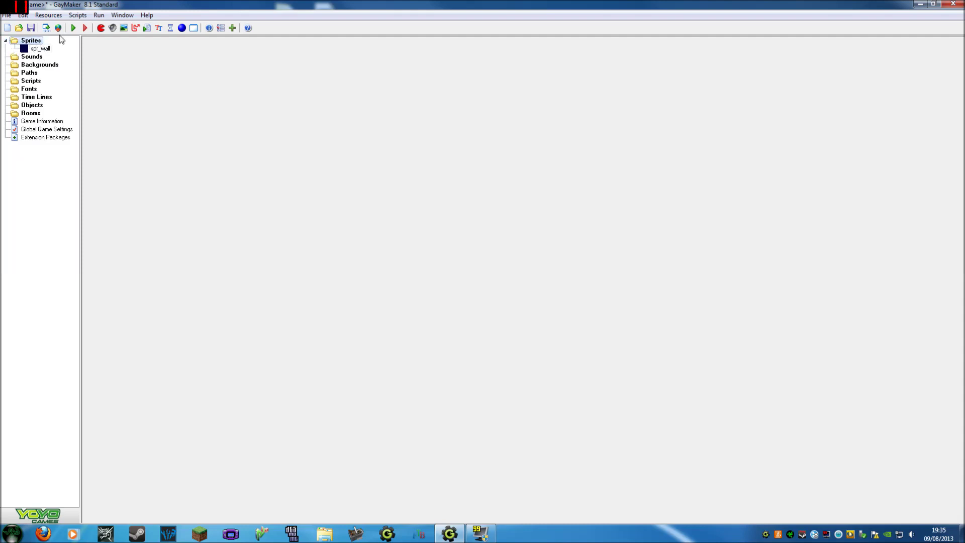
pyautogui.click(101, 28)
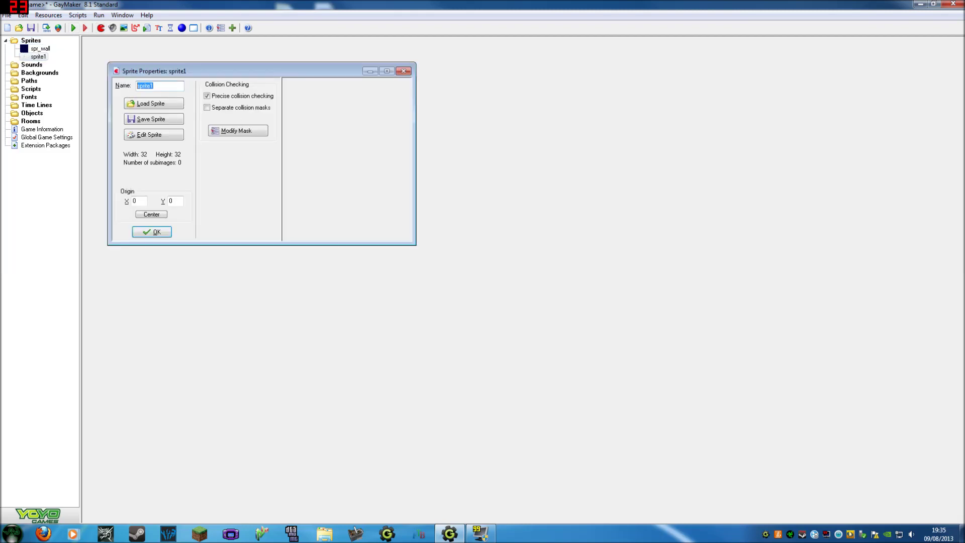
pyautogui.write('spr_char')
pyautogui.click(171, 135)
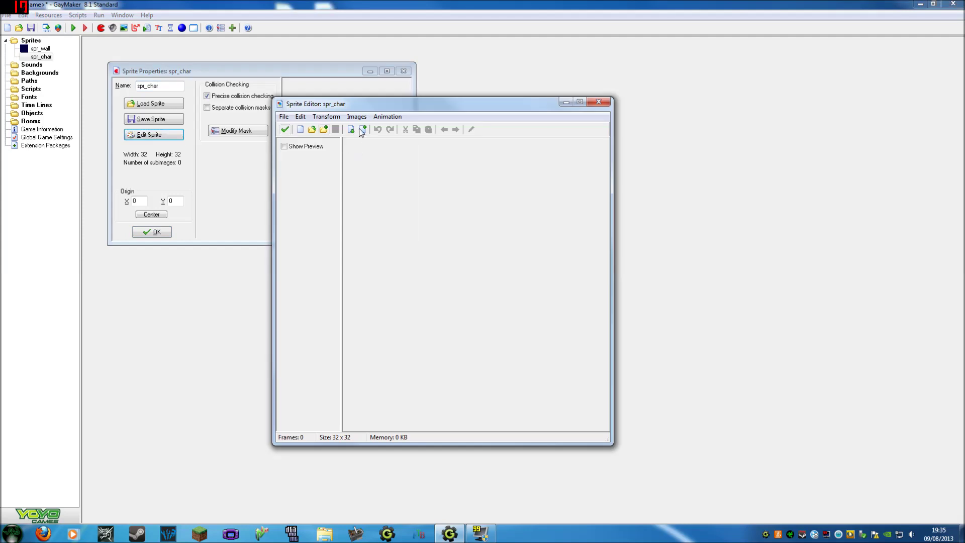
# - Create a 32 x 32 image for spr_char and draw a dark red filled circle across it
pyautogui.click(300, 129)
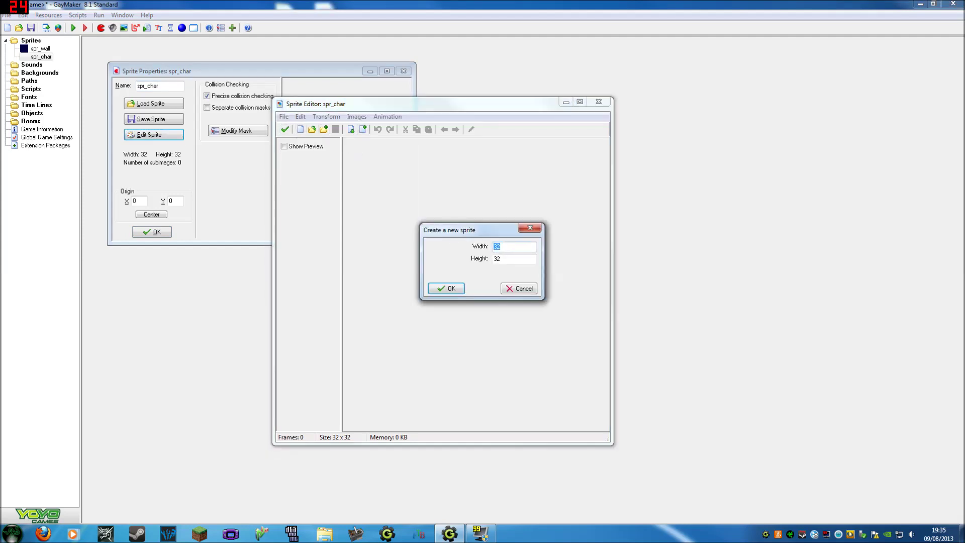
pyautogui.click(451, 288)
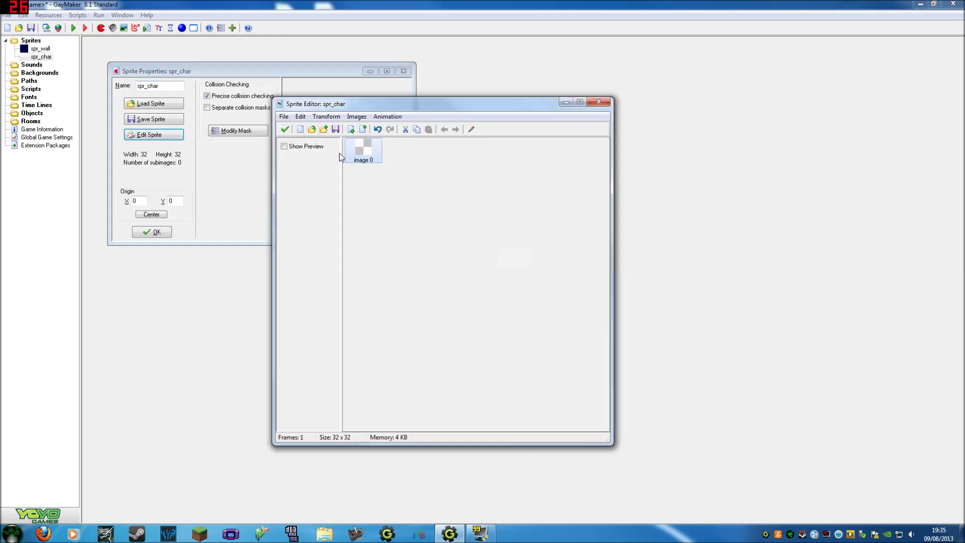
pyautogui.doubleClick(370, 155)
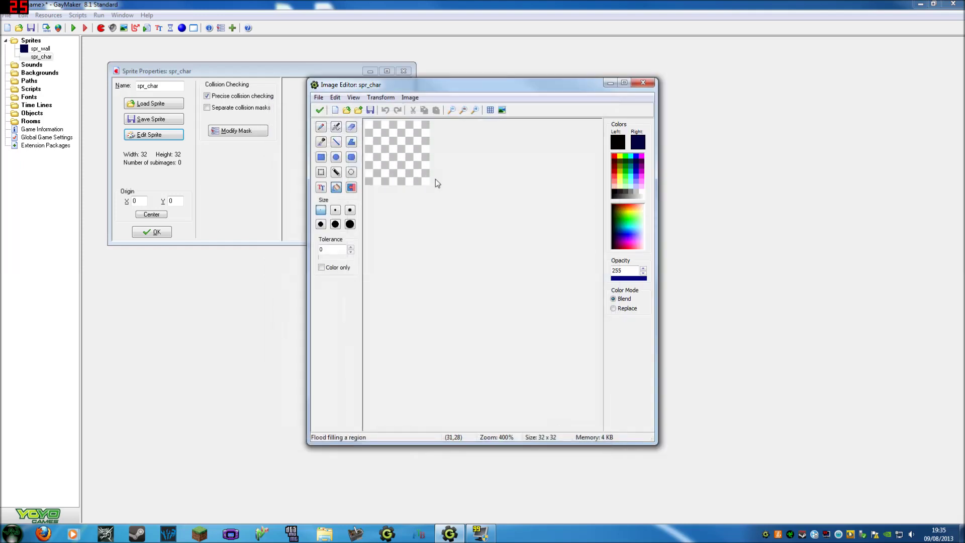
pyautogui.scroll(1, 435, 179)
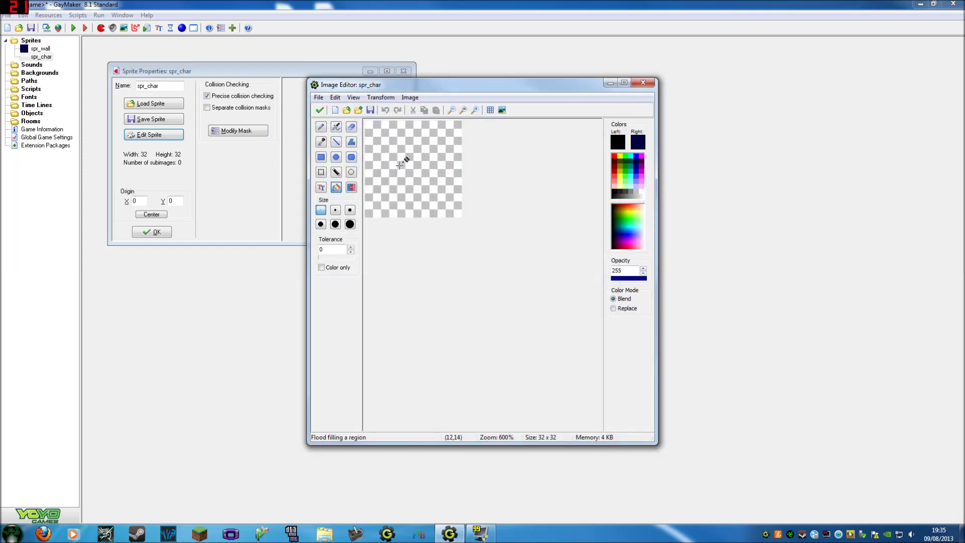
pyautogui.click(335, 157)
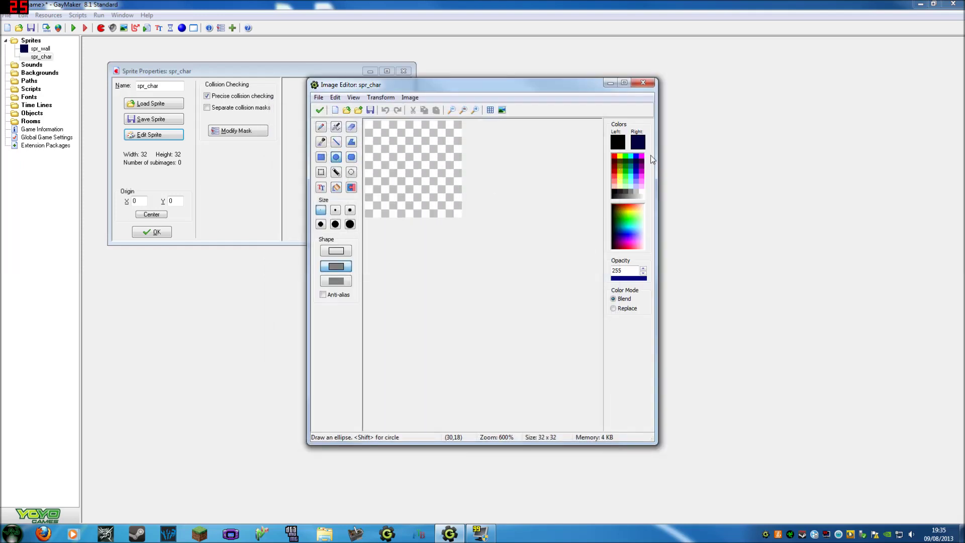
pyautogui.rightClick(618, 157)
pyautogui.moveTo(368, 122); pyautogui.dragTo(459, 214)
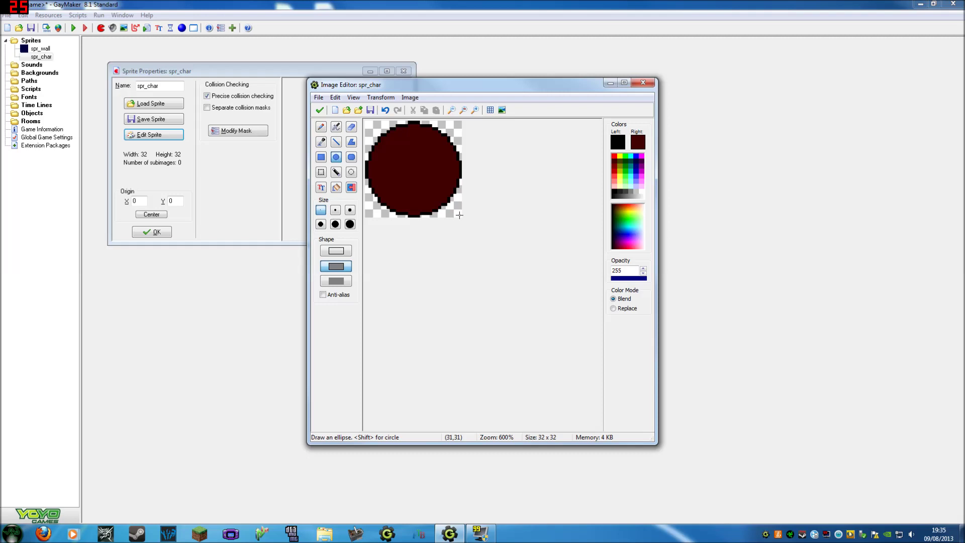
pyautogui.click(320, 110)
# - Store the circle image in spr_char, close its properties, and select items in the resource tree
pyautogui.click(285, 130)
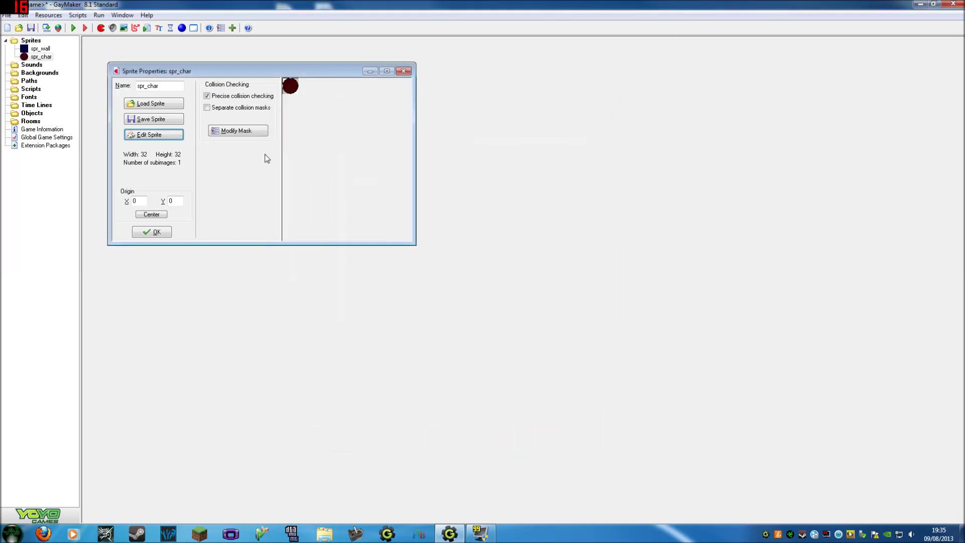
pyautogui.click(148, 234)
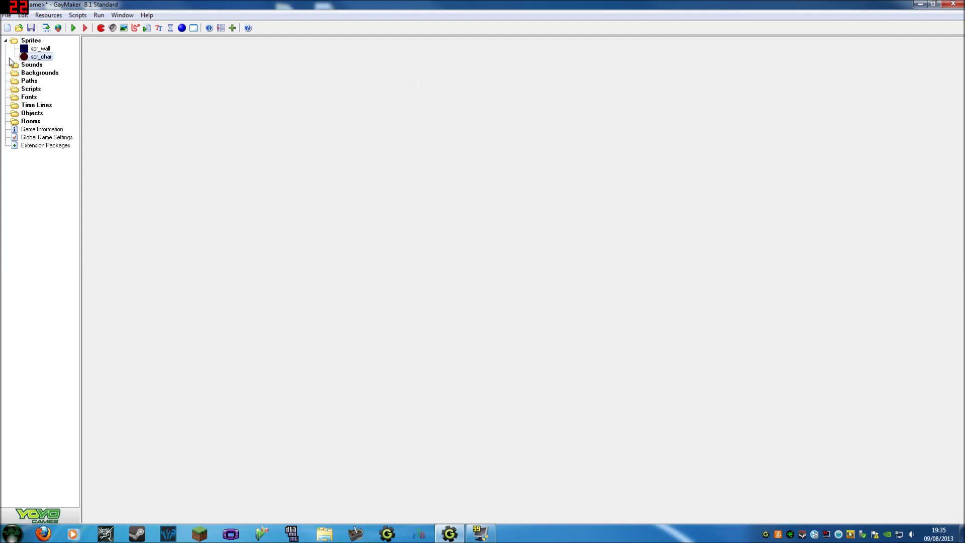
pyautogui.moveTo(41, 57)
pyautogui.mouseDown()
pyautogui.moveTo(43, 64)
pyautogui.moveTo(65, 41)
pyautogui.moveTo(37, 94)
pyautogui.moveTo(25, 47)
pyautogui.moveTo(54, 44)
pyautogui.moveTo(36, 56)
pyautogui.mouseUp()
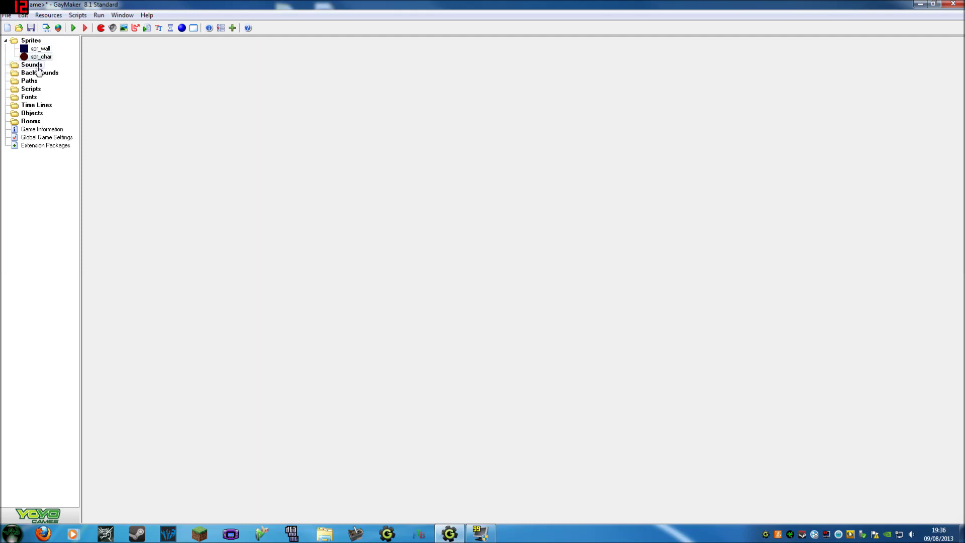
pyautogui.click(33, 114)
pyautogui.click(34, 116)
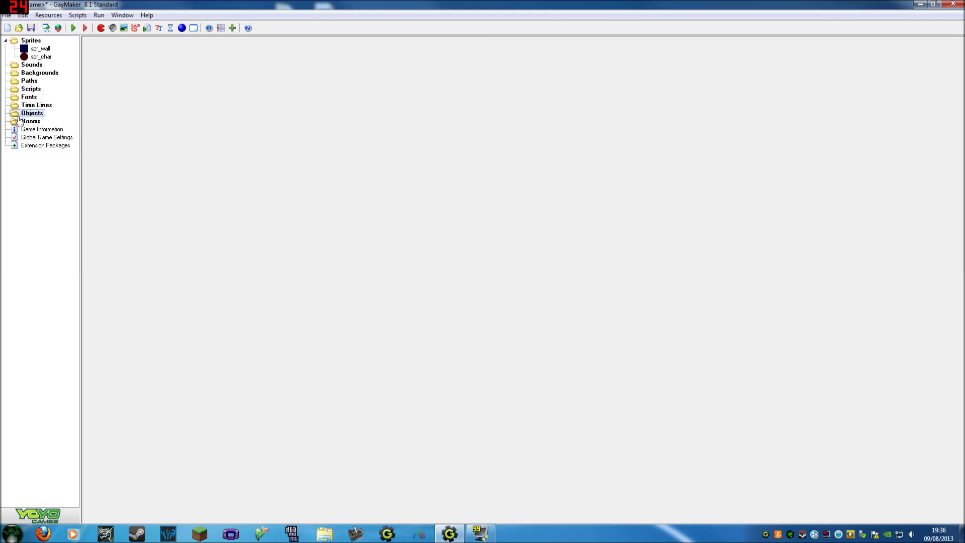
pyautogui.click(35, 57)
pyautogui.click(40, 49)
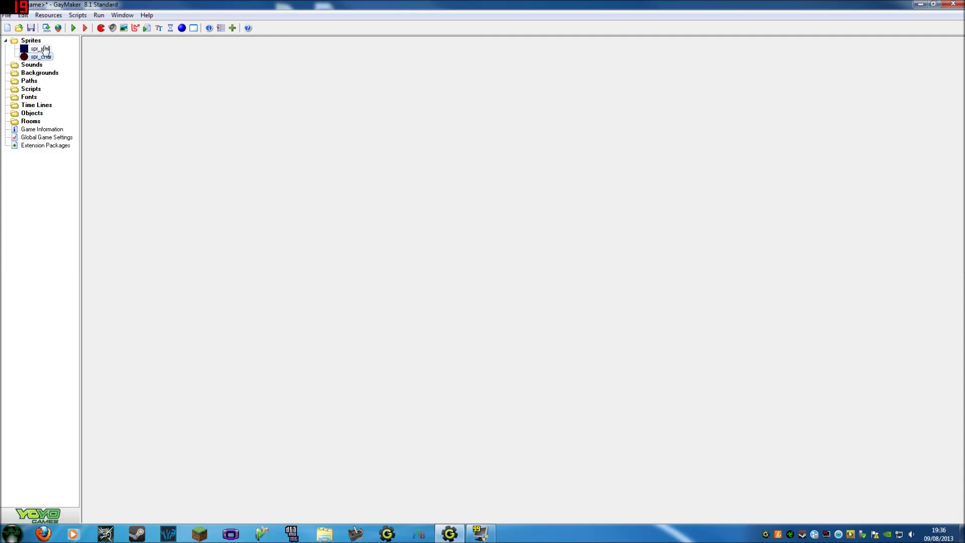